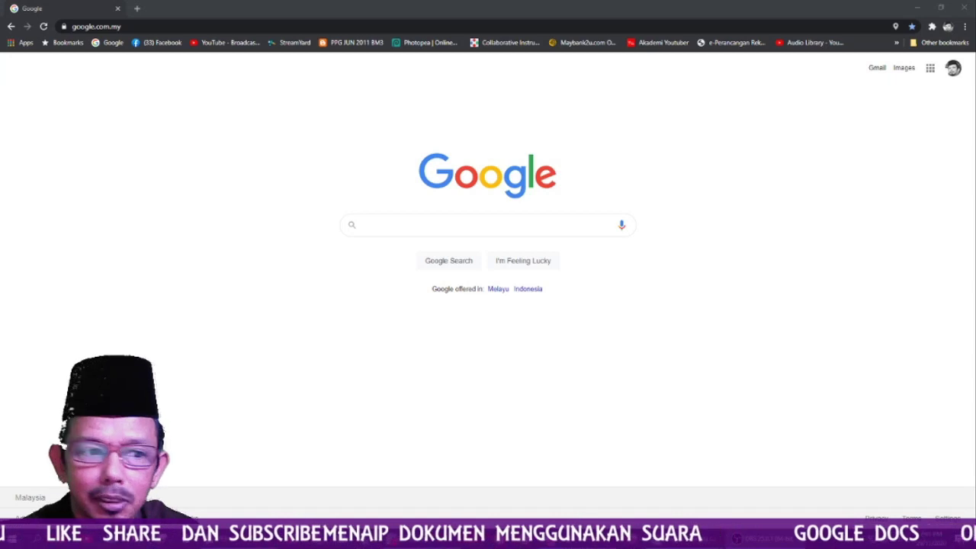
Go to Google Drive's My Drive through the Google apps grid in Chrome
left_click(931, 70)
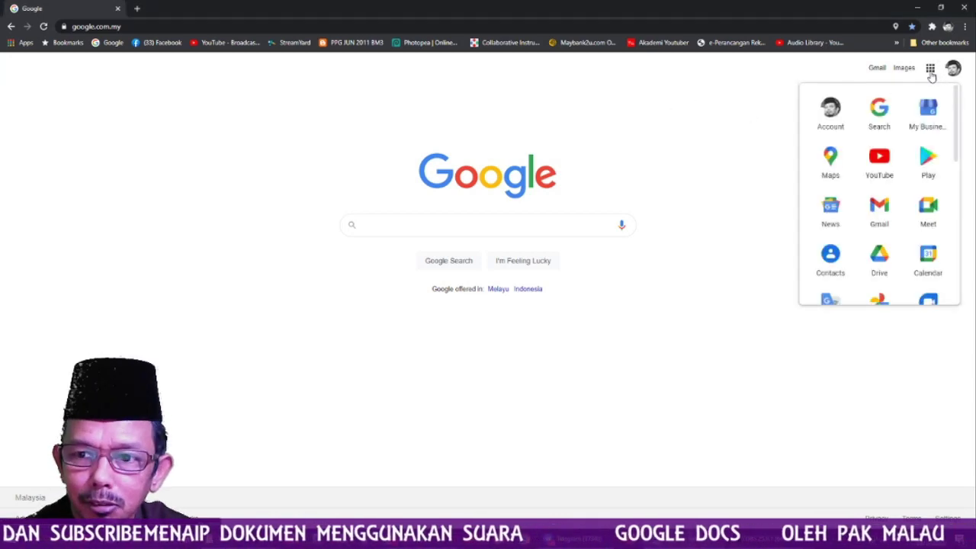
left_click(888, 260)
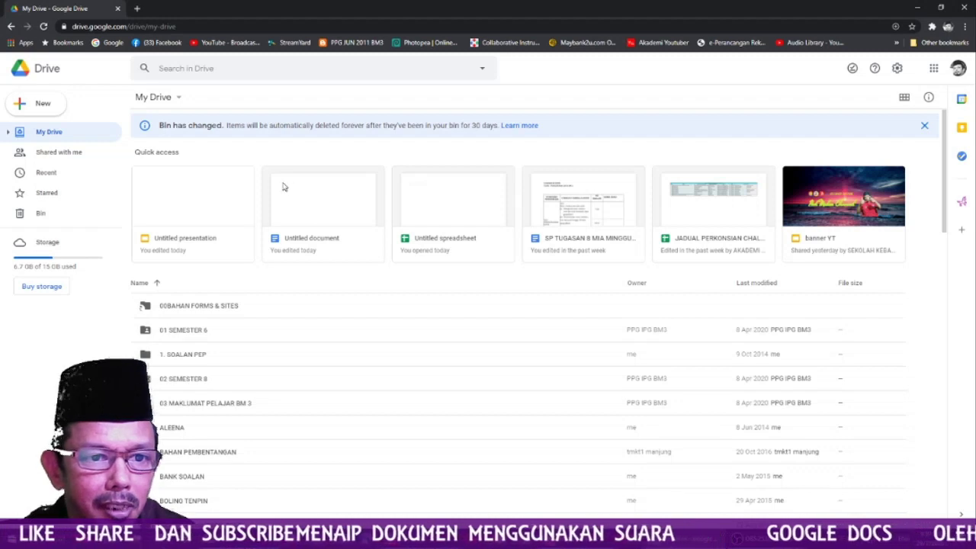
Create a new blank Google Docs document from Drive's New > Google Docs menu
left_click(48, 111)
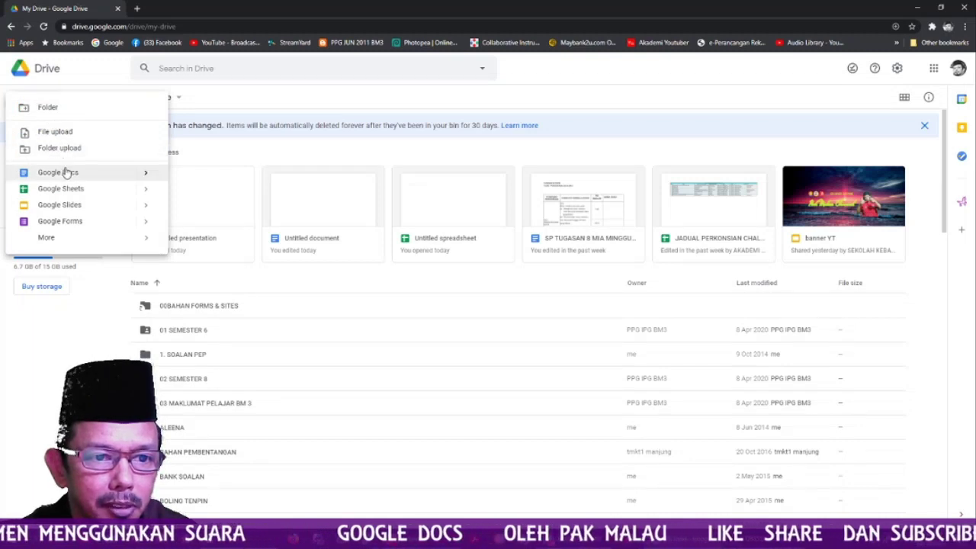
left_click(80, 73)
left_click(57, 107)
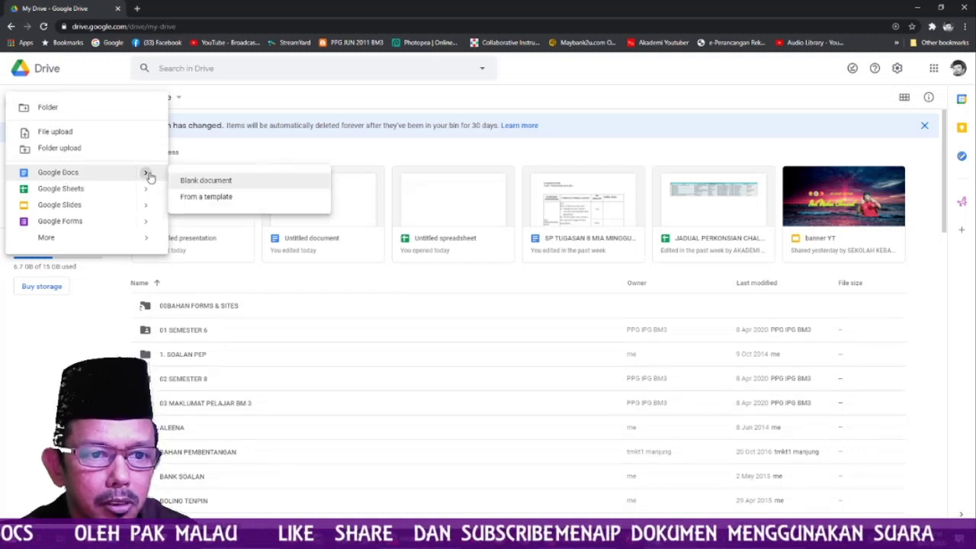
left_click(213, 183)
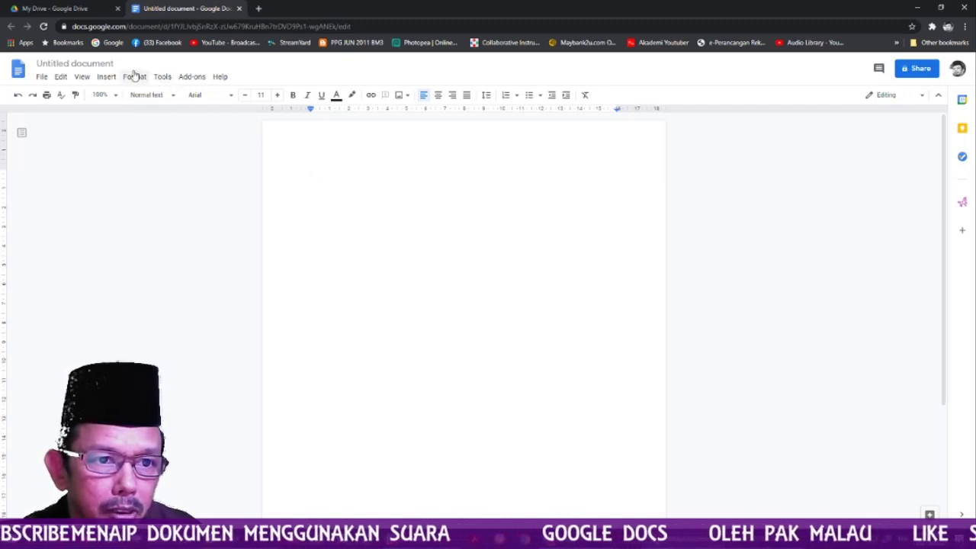
Retitle the untitled document to 'TEST 1', fixing the typo along the way
left_click(88, 63)
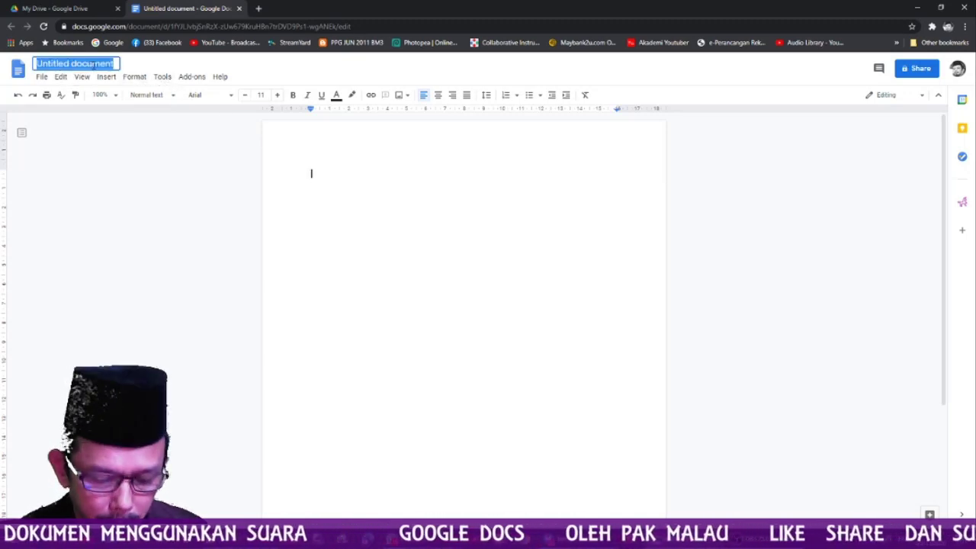
type("TESDT")
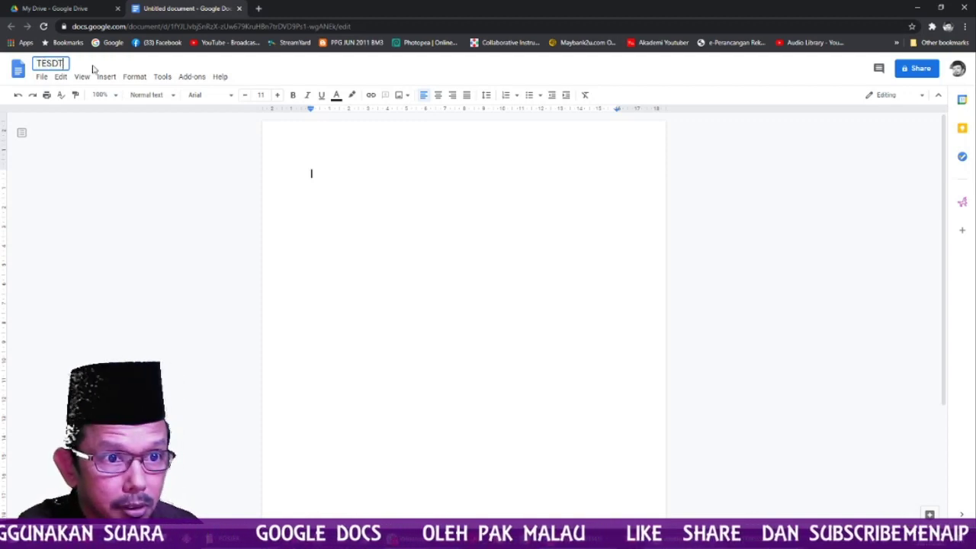
key("BackSpace")
key("BackSpace")
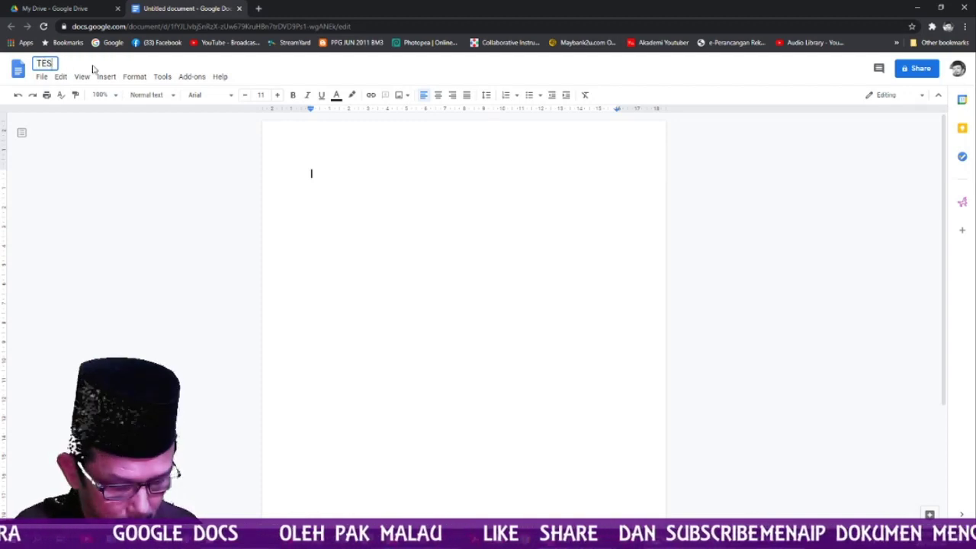
type("T 1")
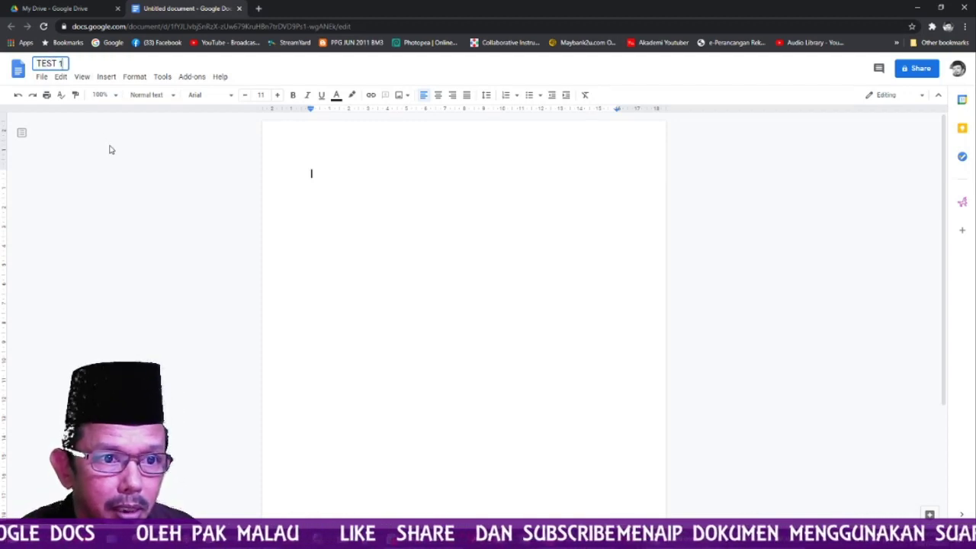
left_click(111, 149)
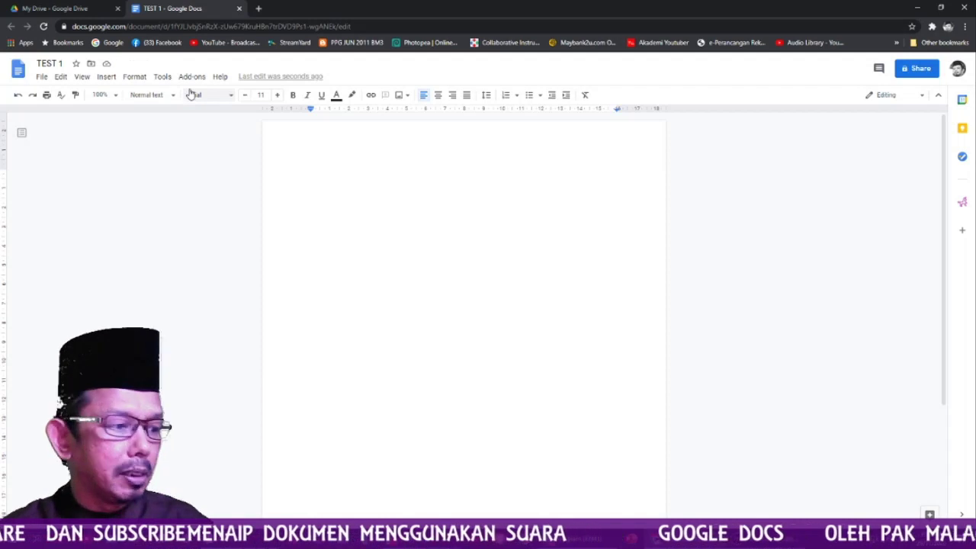
Turn on voice typing from Tools, dock its panel beside the page, and choose Bahasa Melayu
left_click(163, 77)
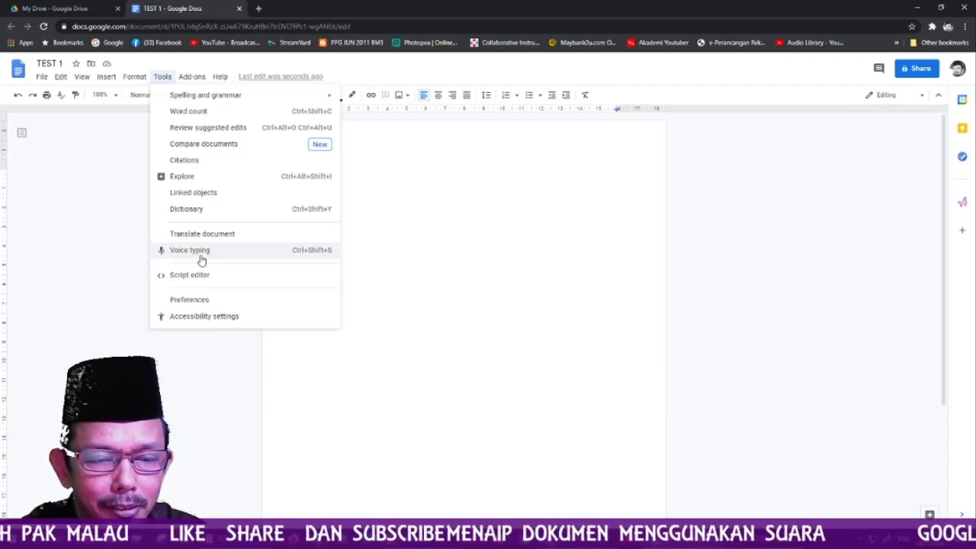
left_click(203, 258)
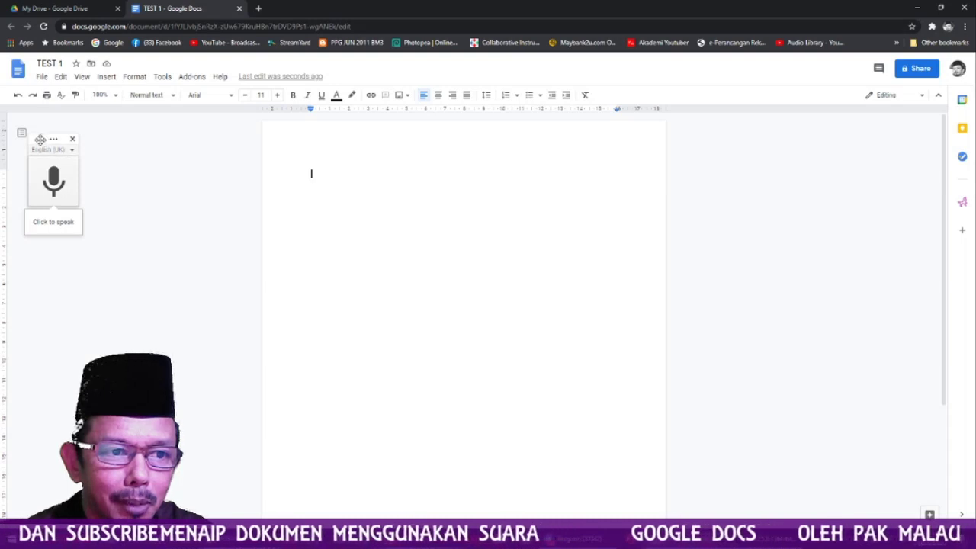
mouse_move(43, 142)
left_mouse_down()
mouse_move(175, 159)
mouse_move(205, 179)
left_mouse_up()
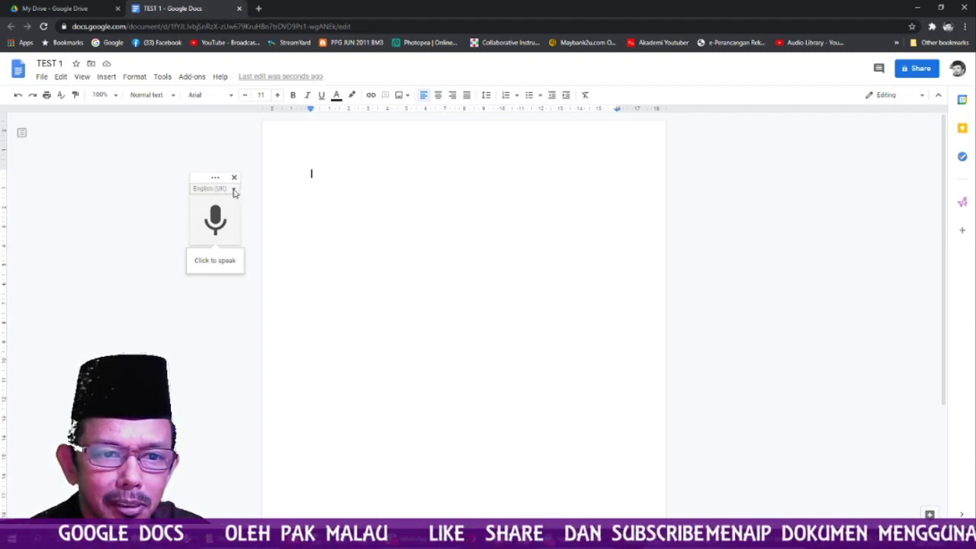
left_click(234, 190)
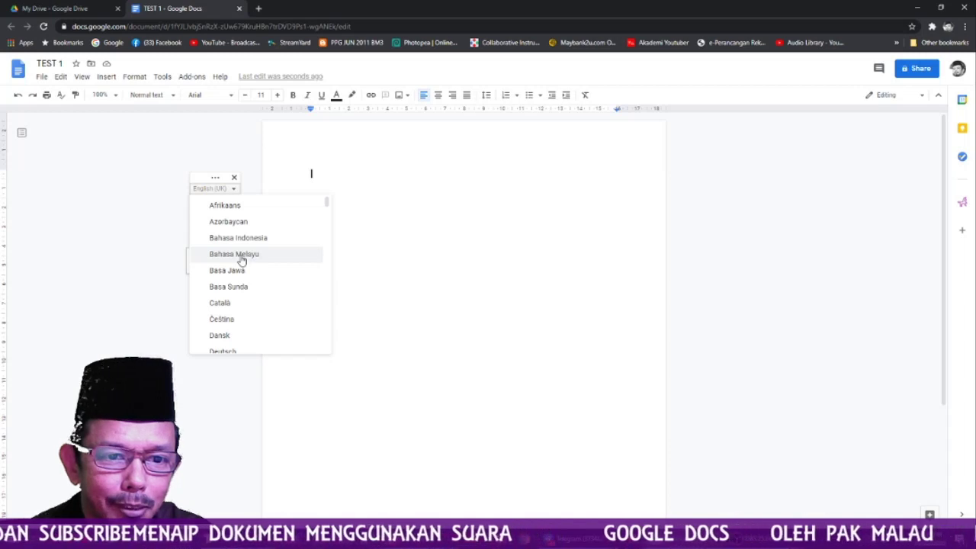
left_click(241, 261)
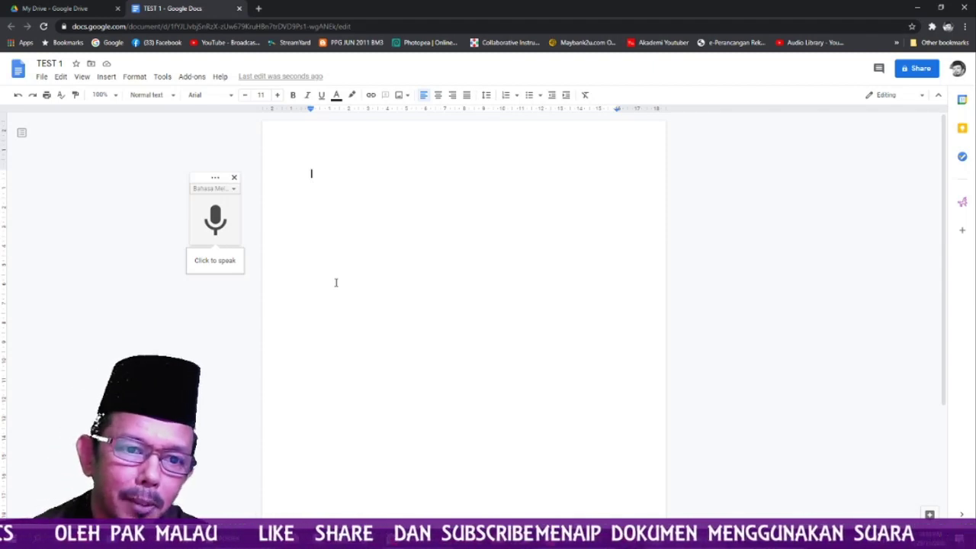
Dictate the Malay sentence beginning 'Untuk makluman Saya telah menyediakan pakej sumbangan', deleting the misheard word
left_click(216, 218)
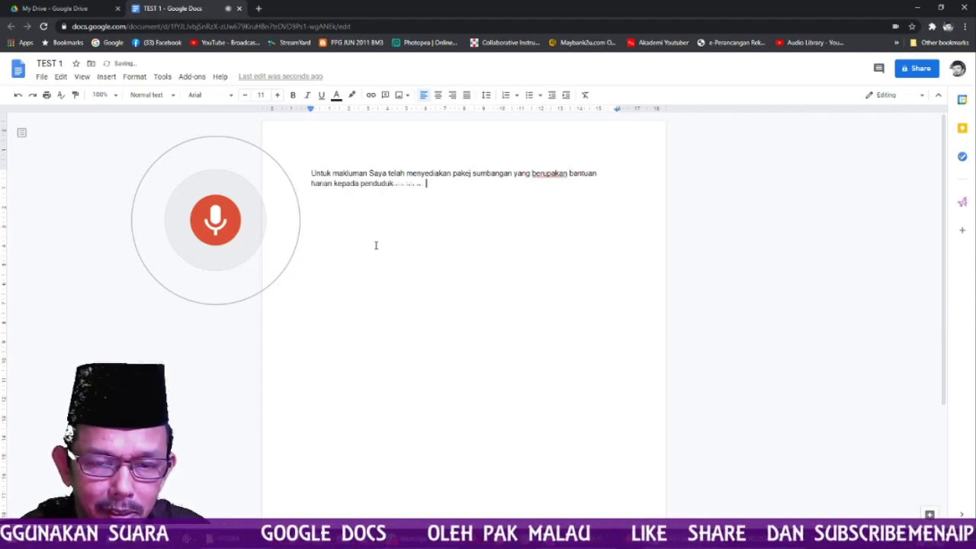
left_click(217, 220)
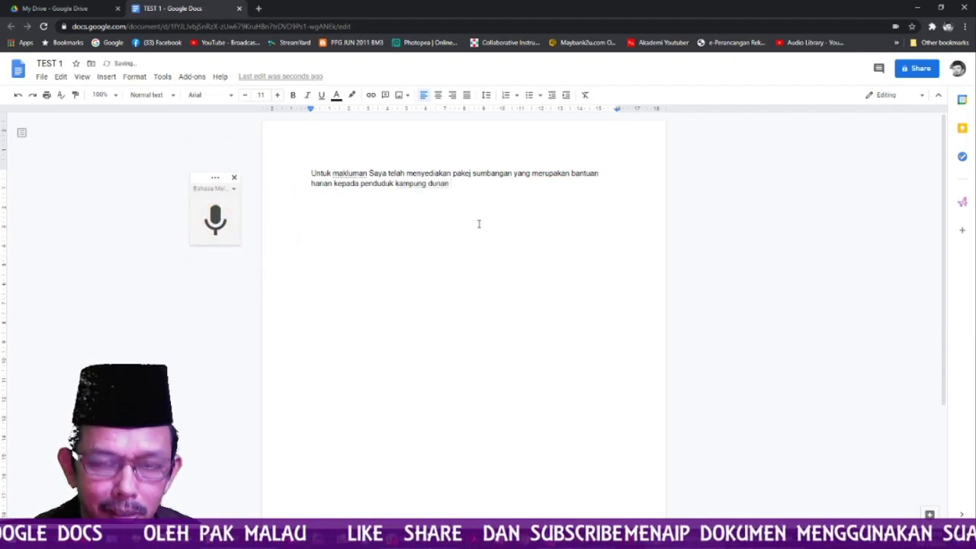
key("BackSpace")
key("BackSpace")
key("BackSpace")
type(".")
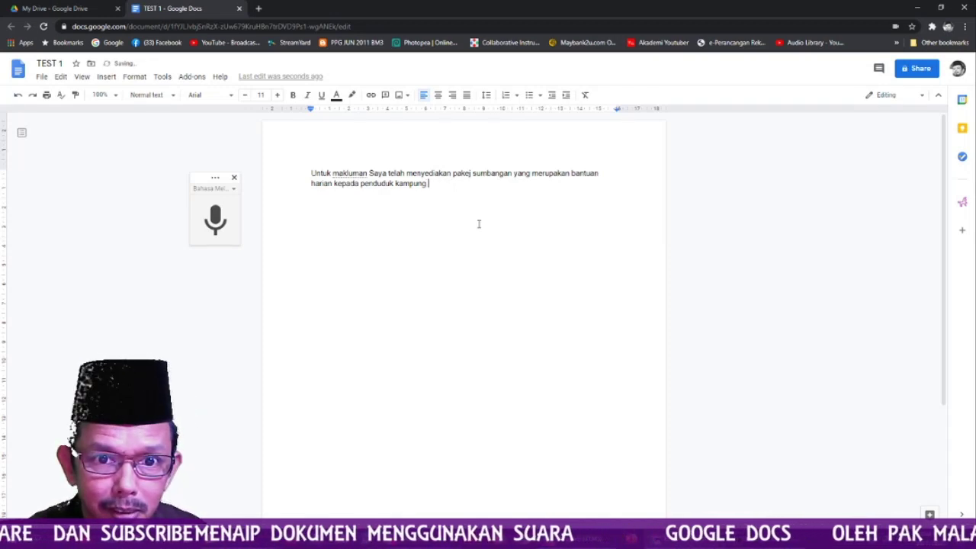
left_click(214, 221)
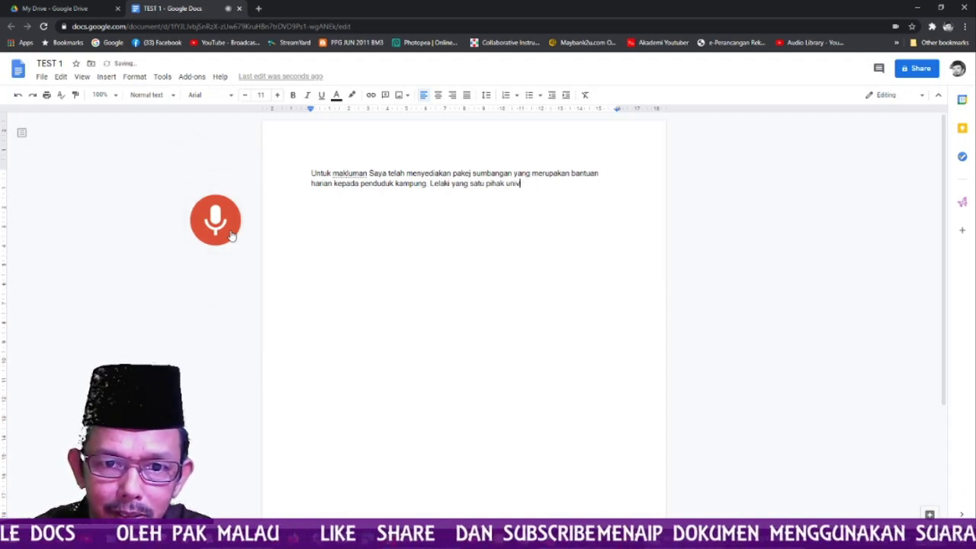
Clean up the text after 'kampung', then dictate 'Patutlah kek bagi saya…' through 'cakap-cakap video tu'
key("BackSpace")
key("BackSpace")
key("BackSpace")
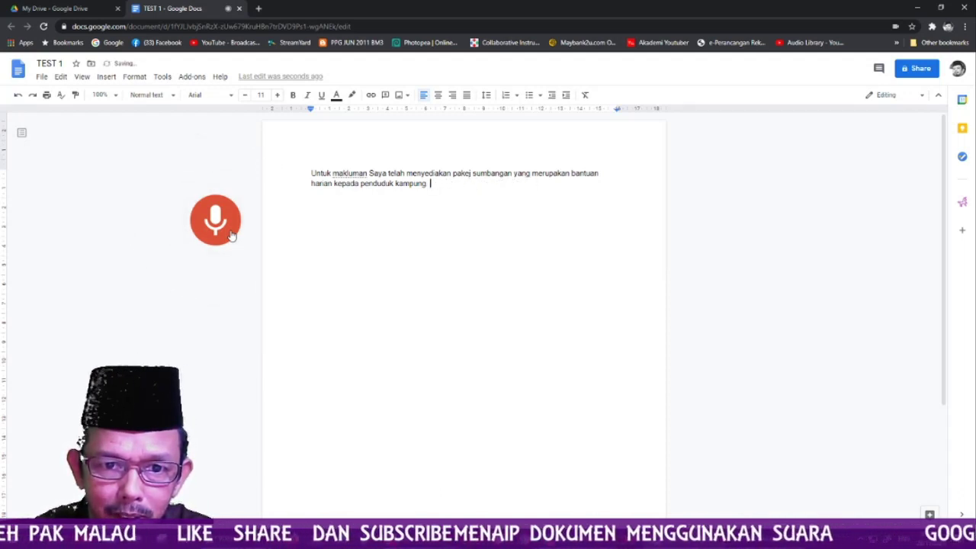
key("BackSpace")
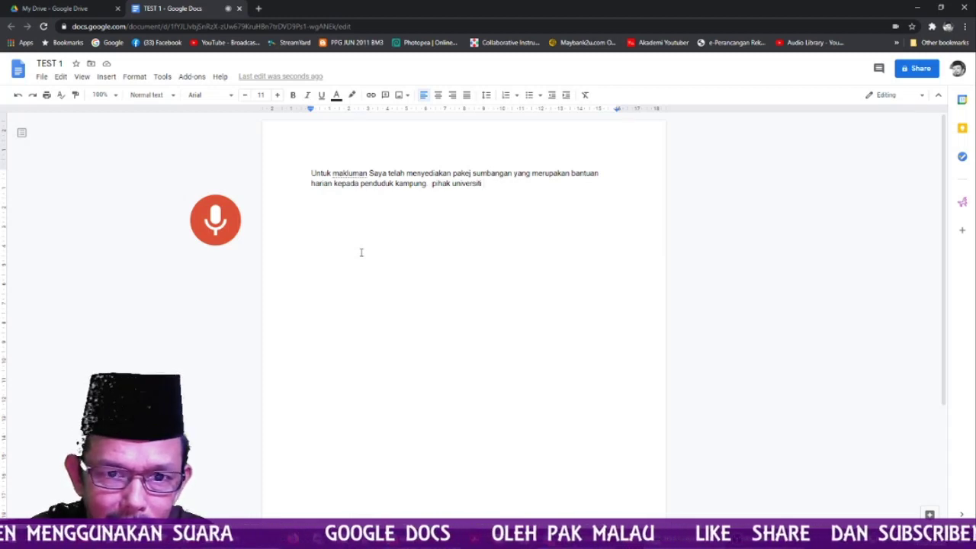
left_click(216, 219)
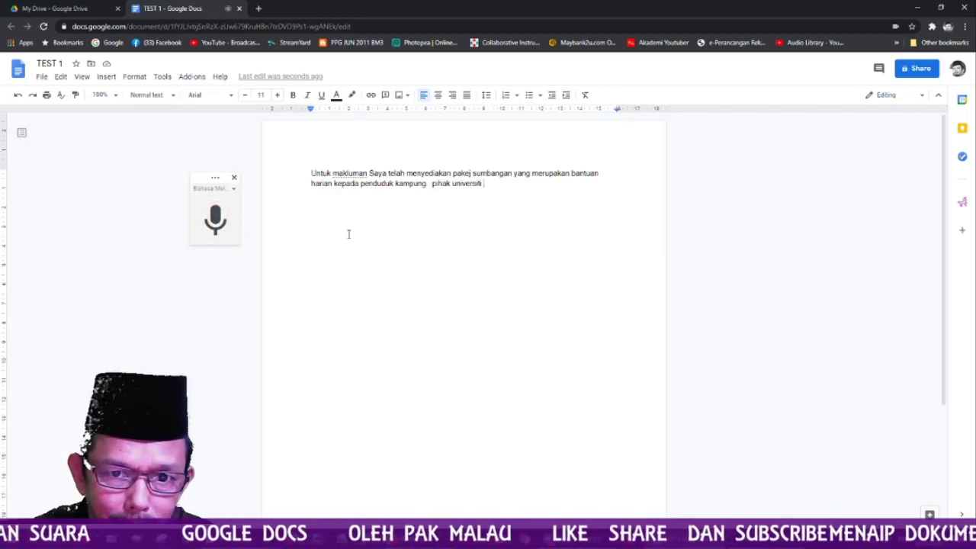
left_click(215, 219)
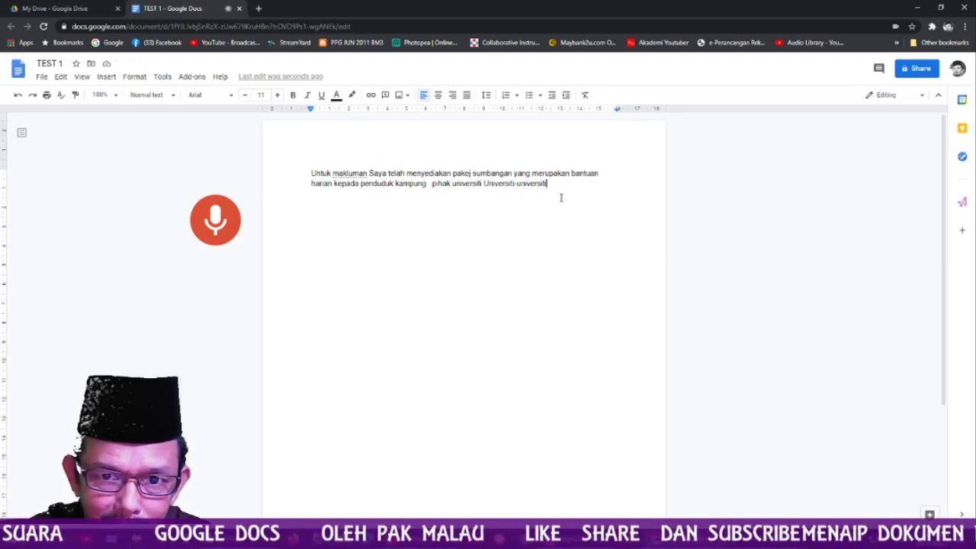
left_click(216, 219)
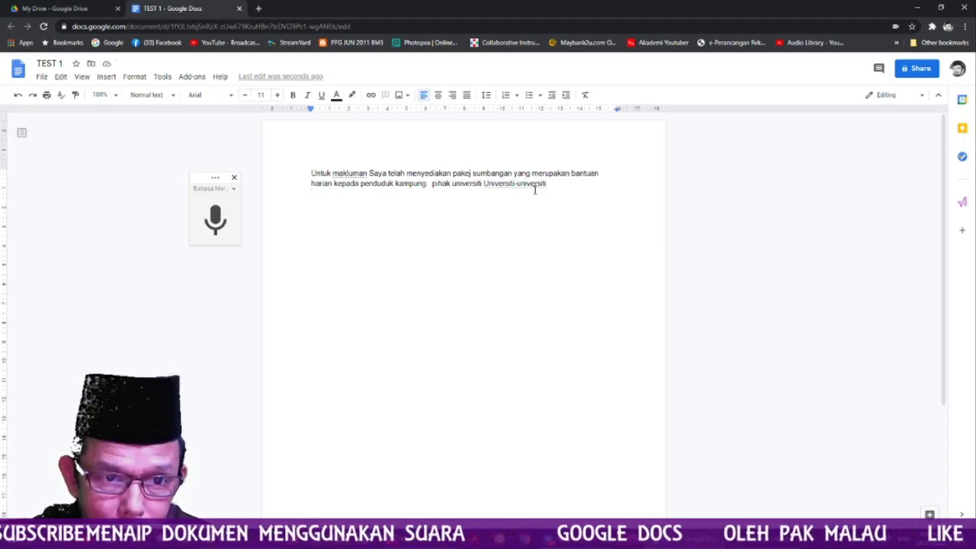
key("ctrl+shift+s")
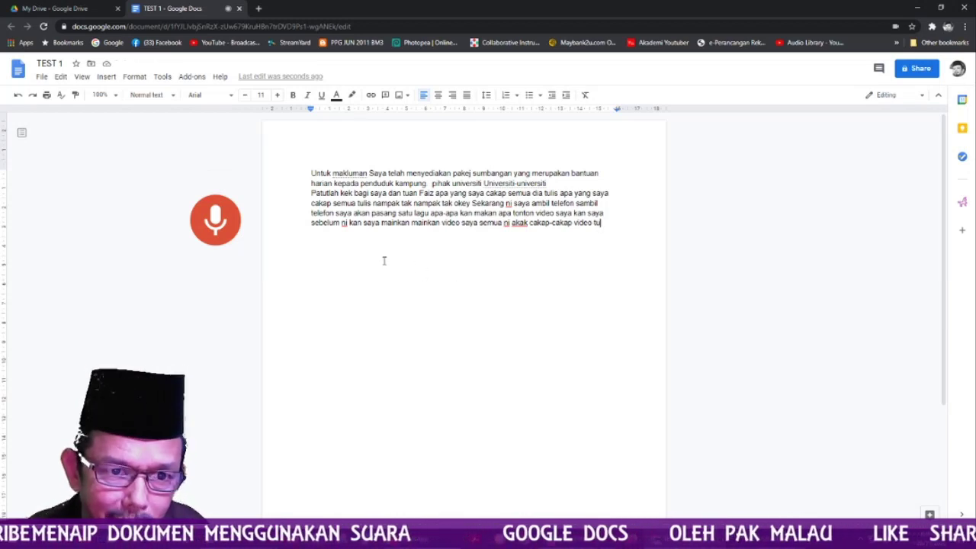
left_click(217, 229)
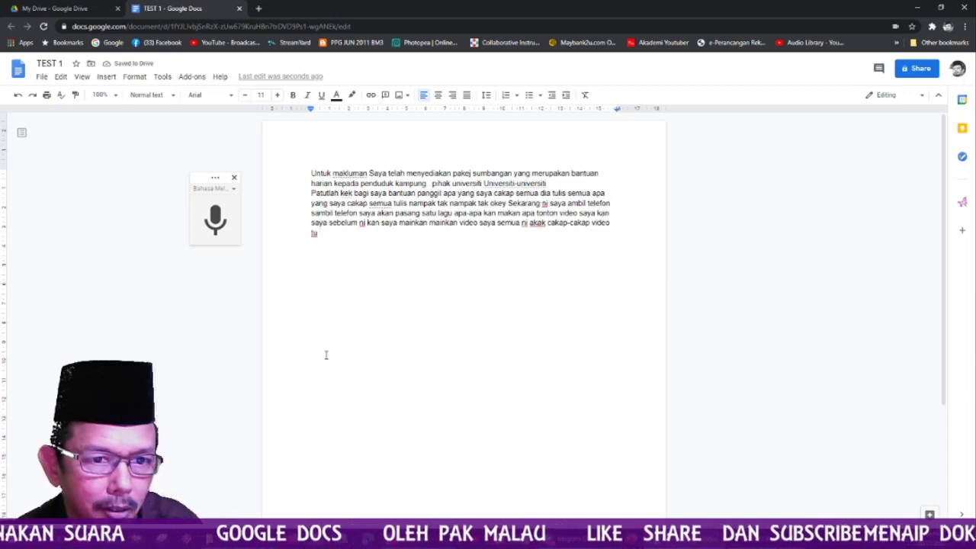
Dictate further Malay text from 'Memanglah cantik' to 'mudah', then close the voice typing panel
left_click(224, 235)
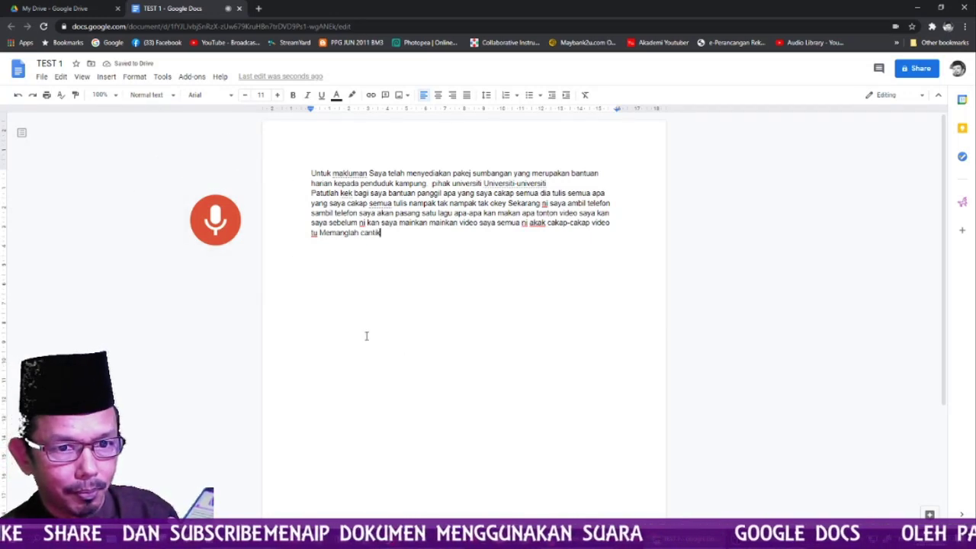
left_click(219, 227)
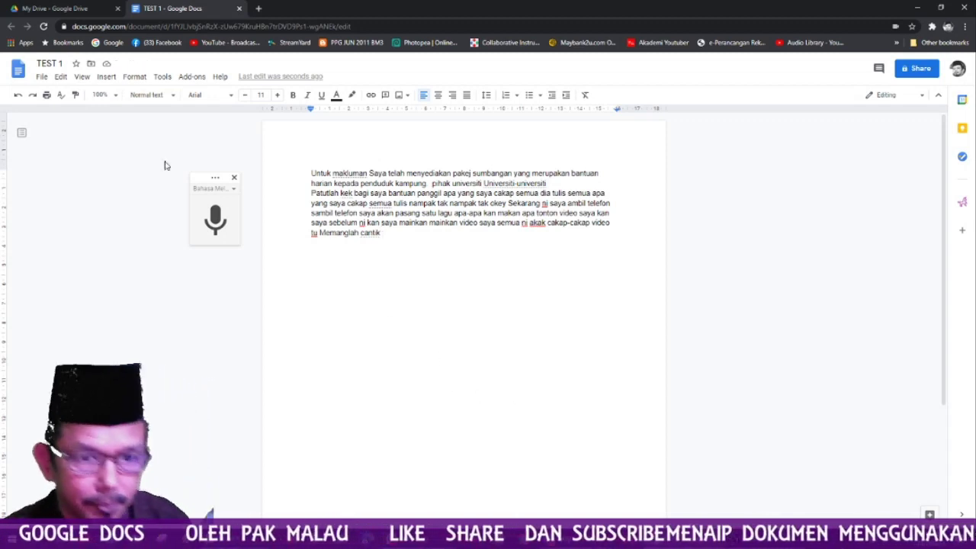
left_click(215, 219)
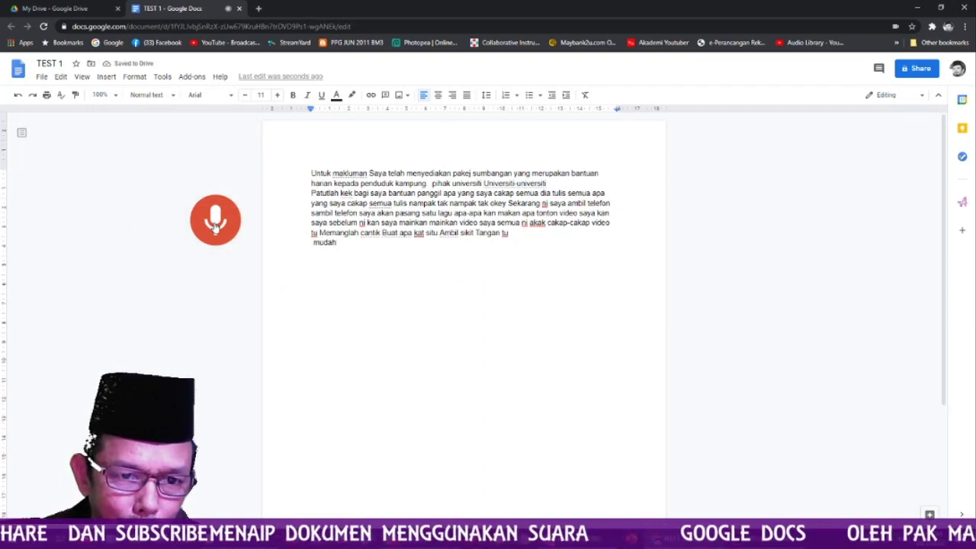
left_click(215, 223)
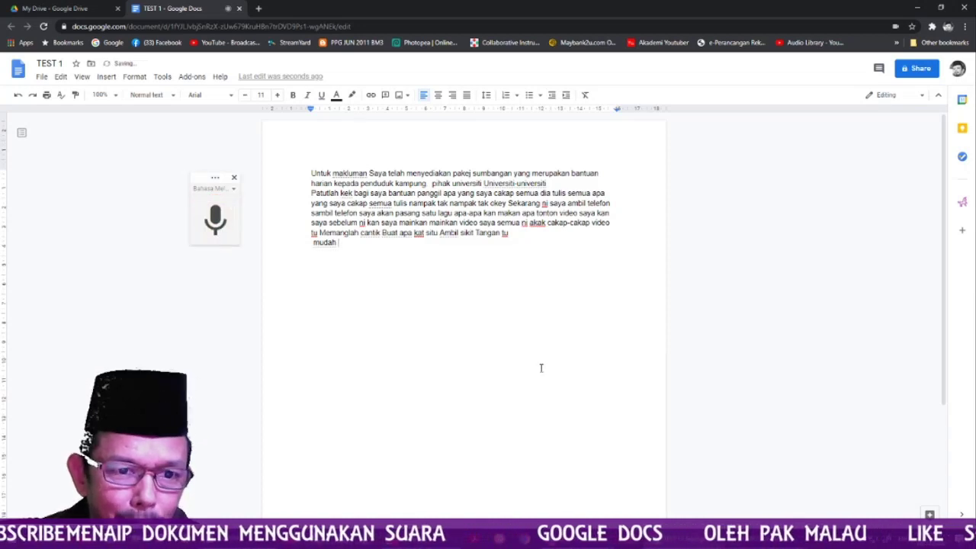
left_click(234, 179)
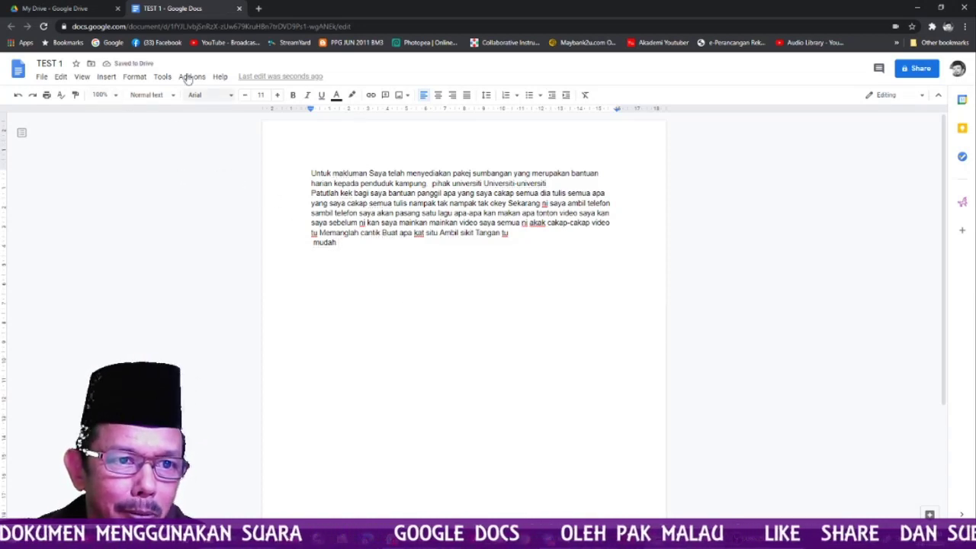
Create a VOICE TYPING folder in My Drive, move TEST 1 into it, and return to Drive
left_click(92, 67)
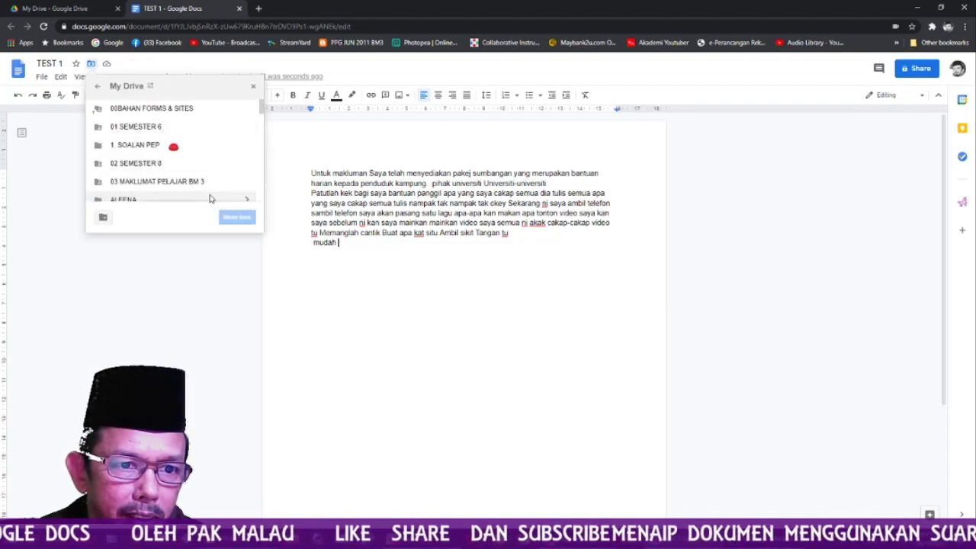
left_click(103, 218)
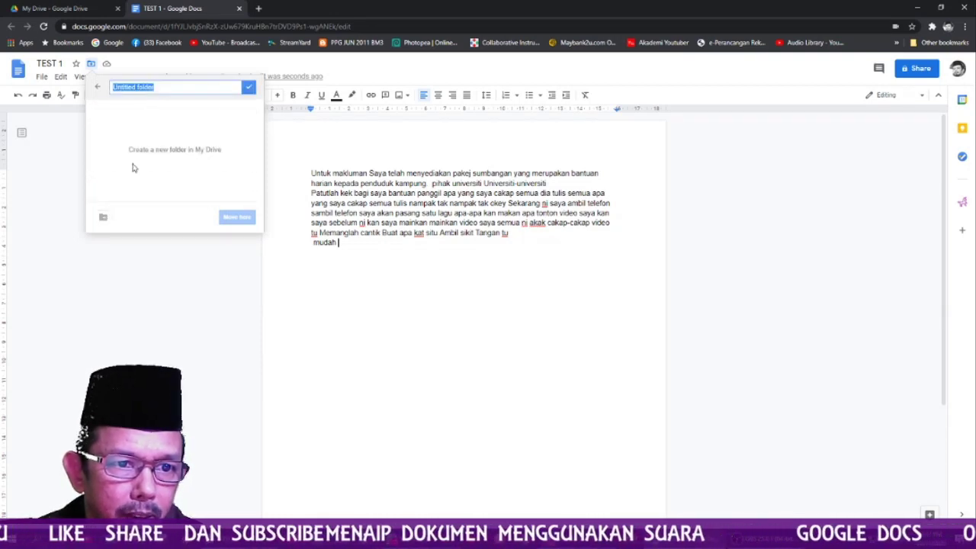
type("V")
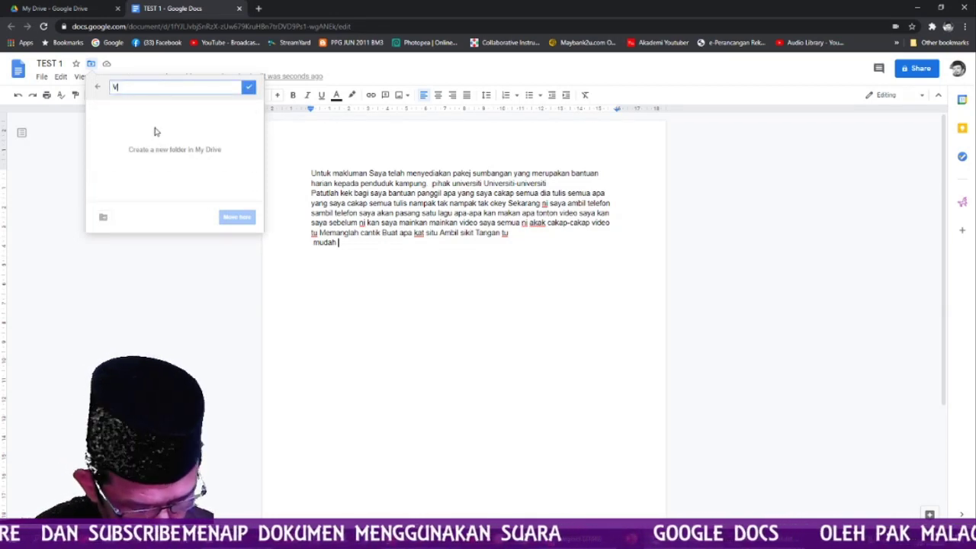
type("OICE TY")
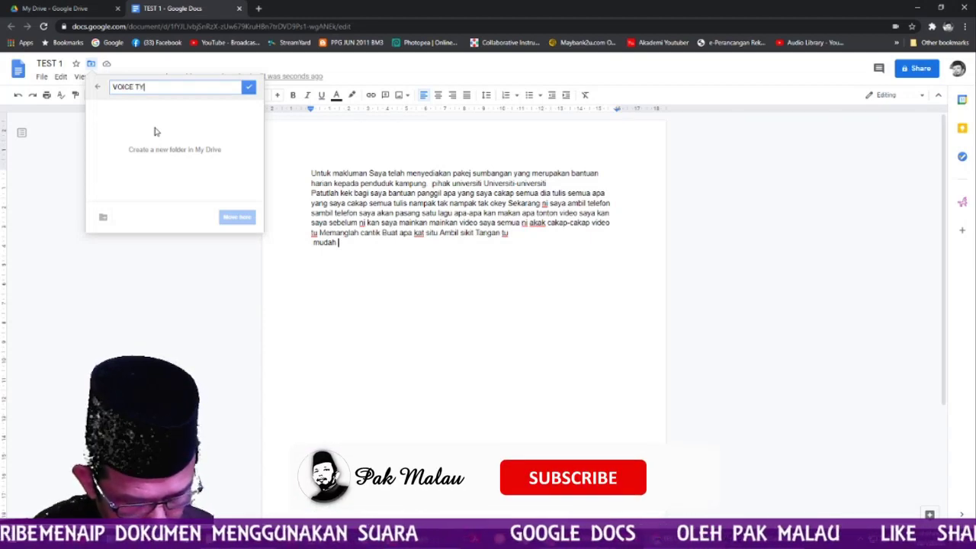
type("PING")
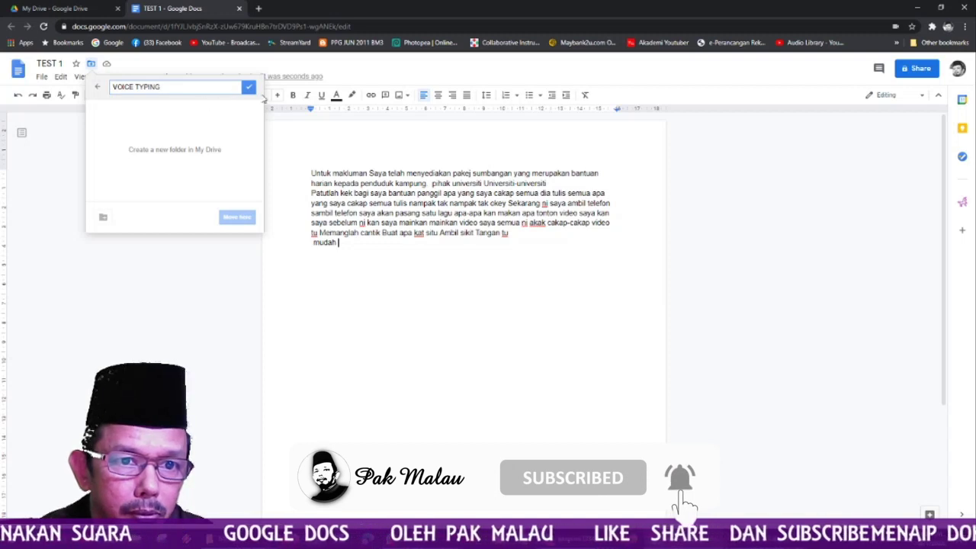
left_click(249, 89)
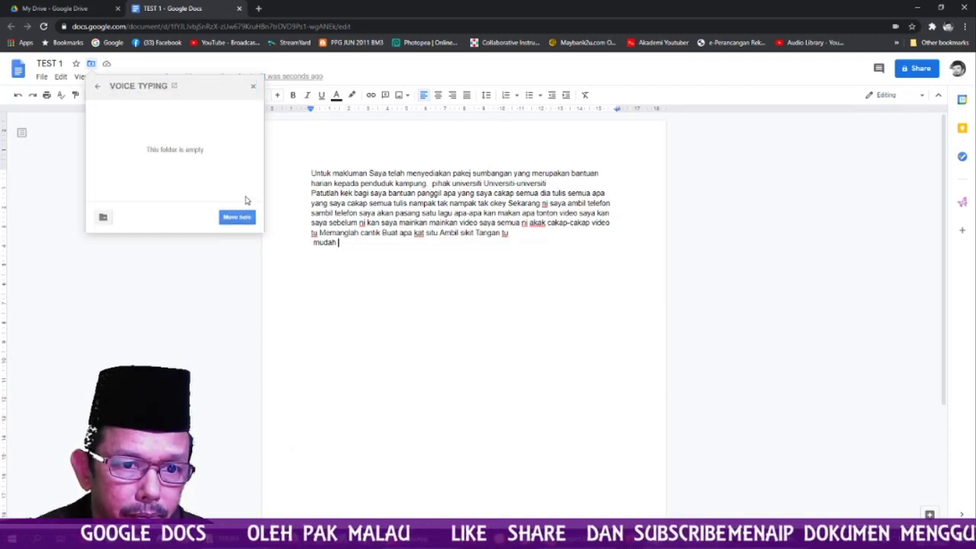
left_click(236, 218)
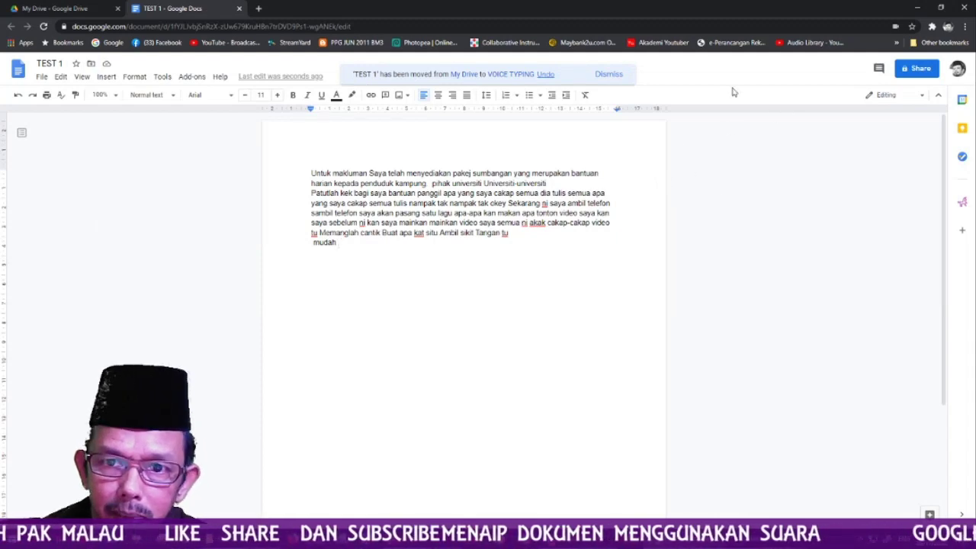
left_click(603, 76)
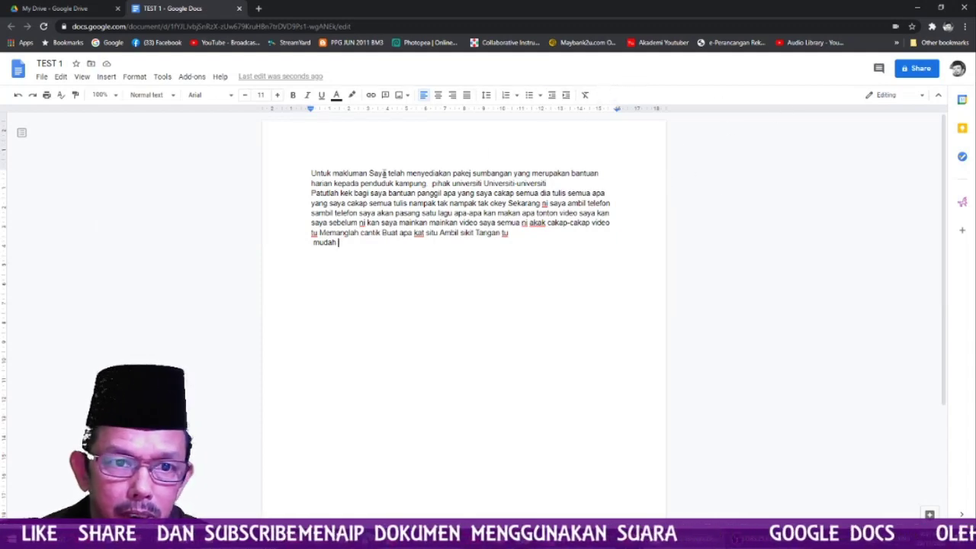
left_click(79, 12)
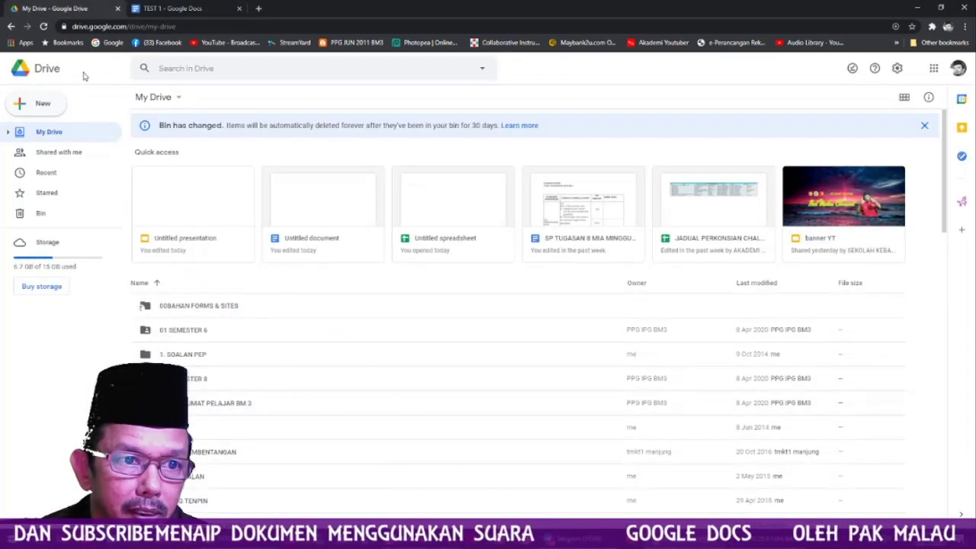
Reload My Drive, locate the VOICE TYPING folder in the list, and select the TEST 1 card
left_click(44, 26)
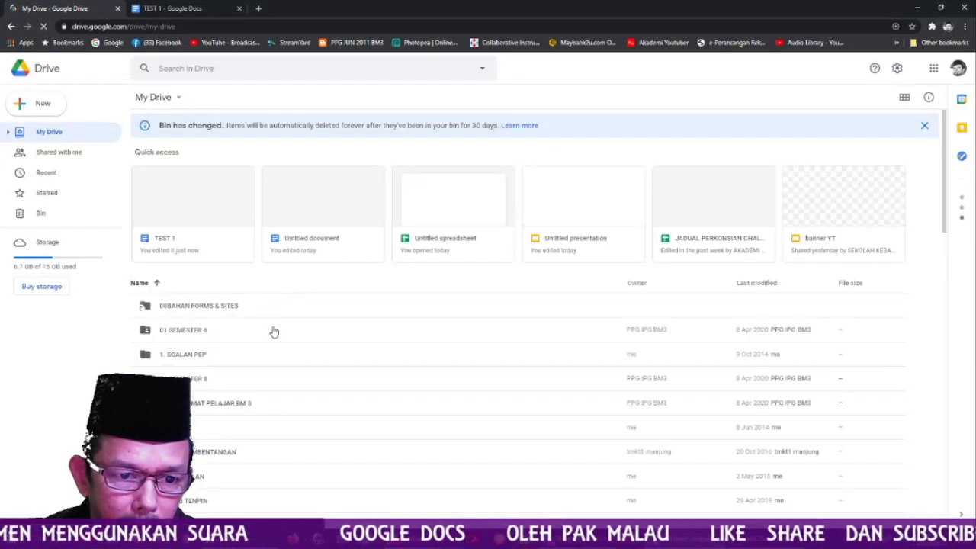
scroll(272, 331, "down", 5)
scroll(273, 337, "down", 2)
scroll(270, 336, "down", 3)
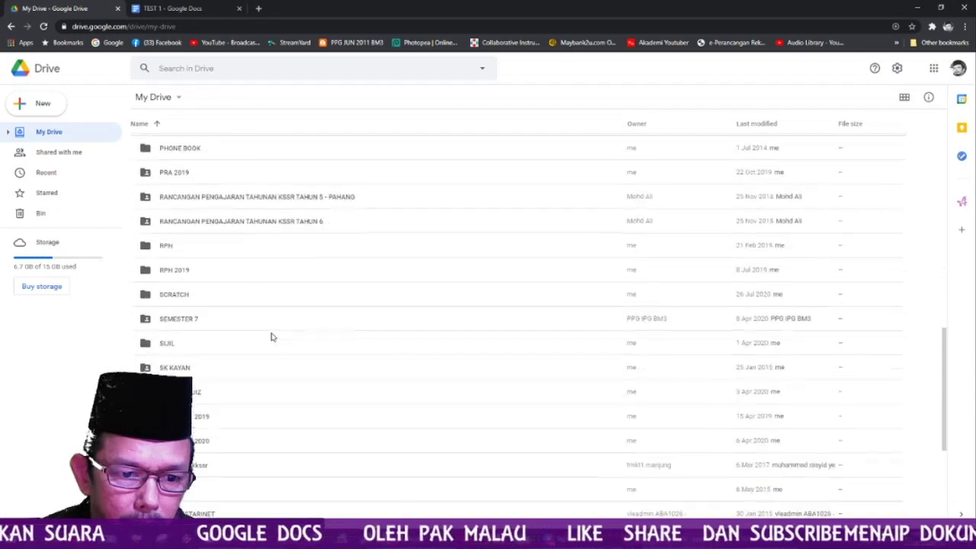
scroll(270, 336, "down", 4)
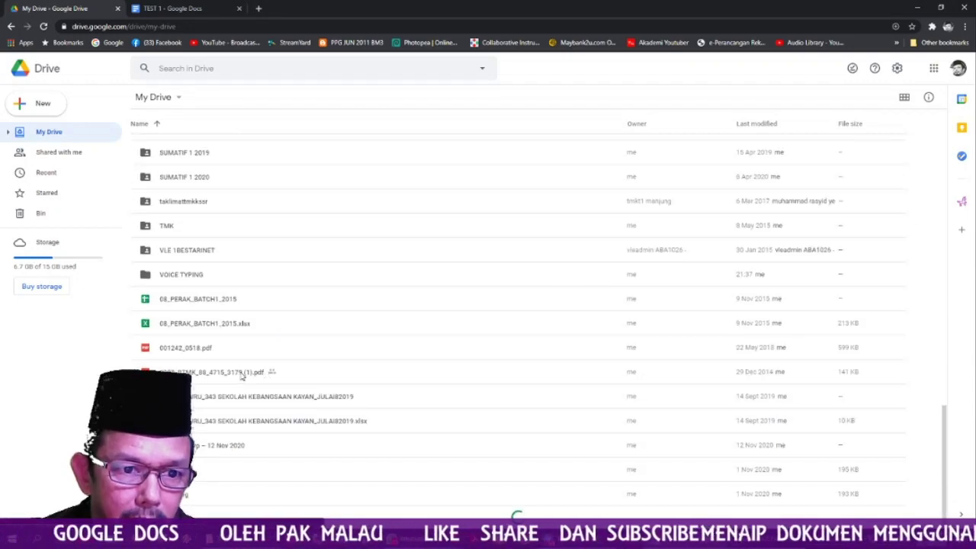
scroll(241, 374, "up", 1)
scroll(241, 374, "up", 1)
scroll(240, 372, "up", 3)
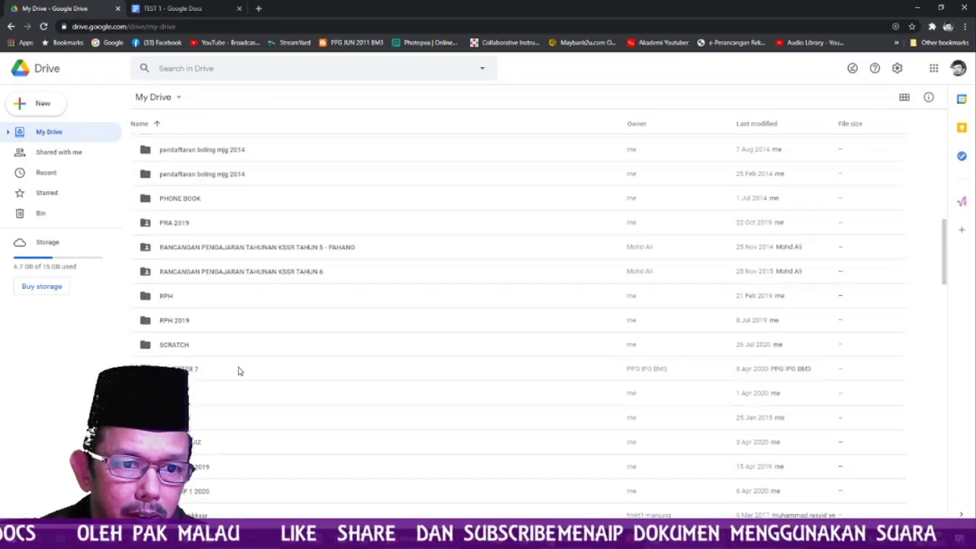
scroll(238, 371, "up", 3)
scroll(238, 371, "up", 3)
scroll(237, 371, "up", 3)
scroll(238, 371, "up", 5)
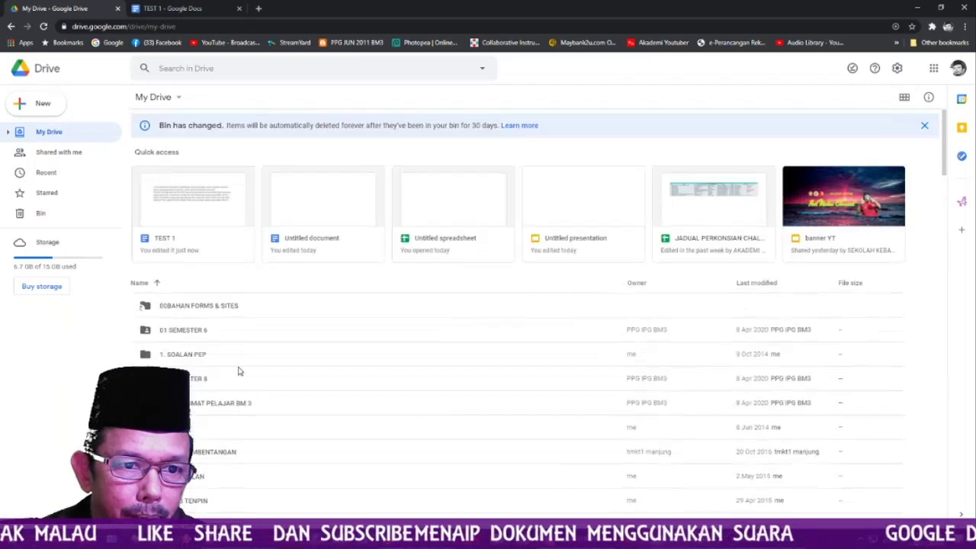
left_click(186, 216)
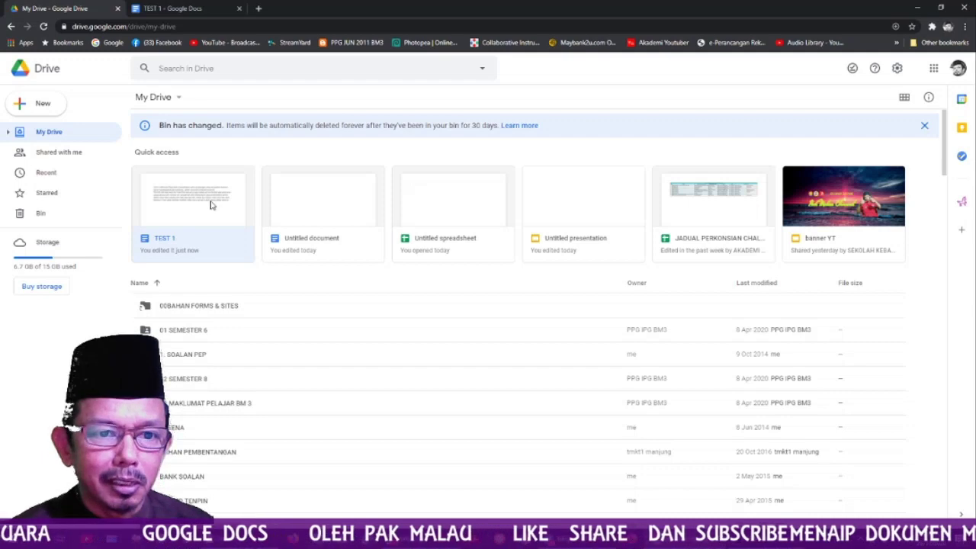
Open TEST 1 from its Quick access card in a new Google Docs tab
left_click(211, 205)
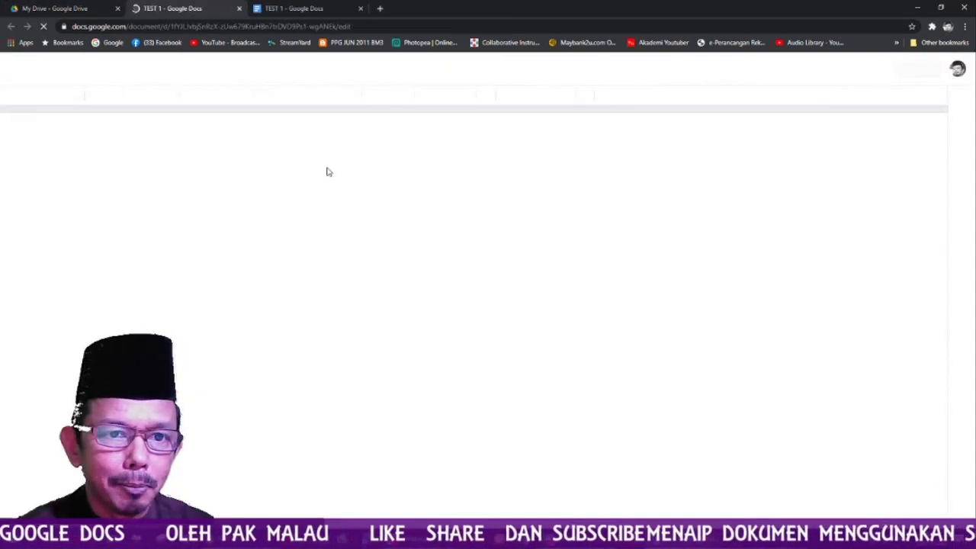